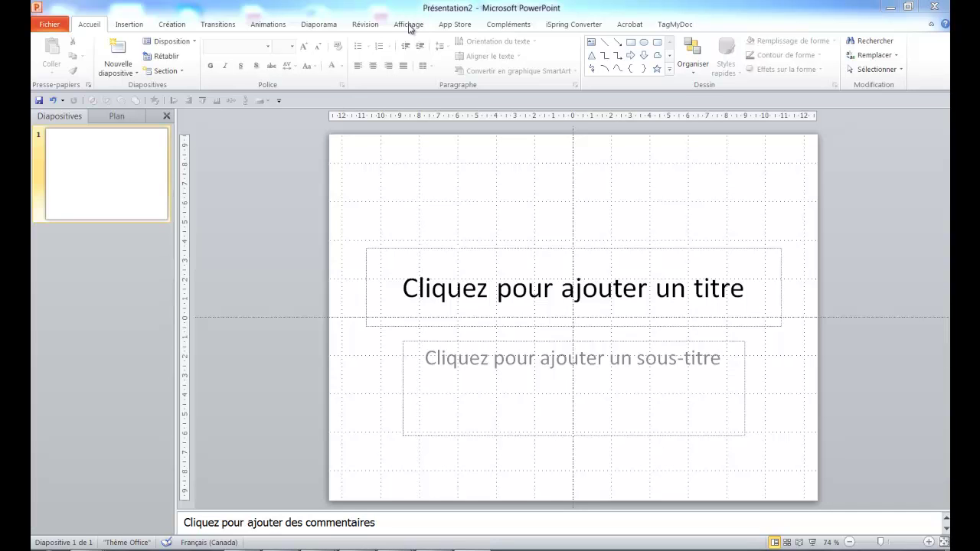
- Open the Masque du document (handout master) view from the Affichage tab
click(411, 27)
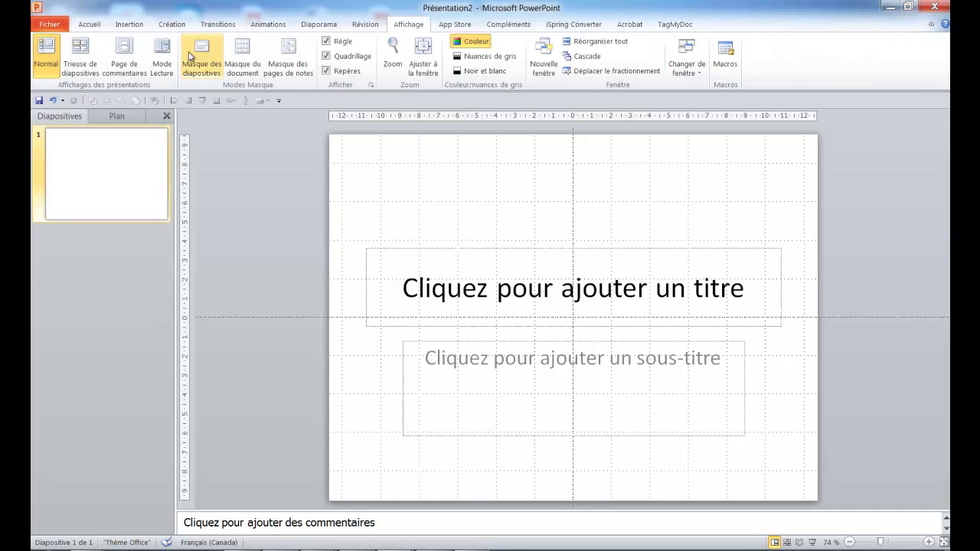
click(241, 67)
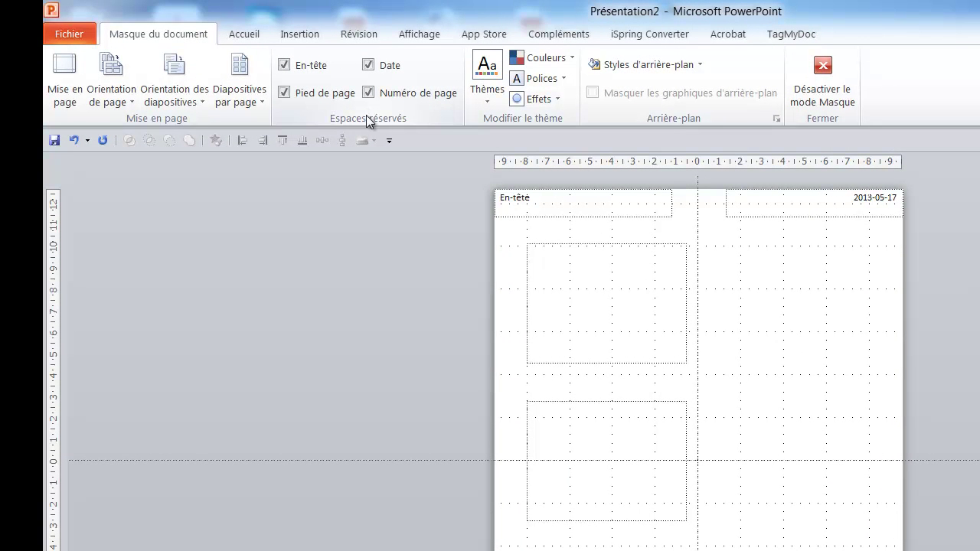
click(283, 66)
click(282, 93)
click(369, 65)
click(369, 65)
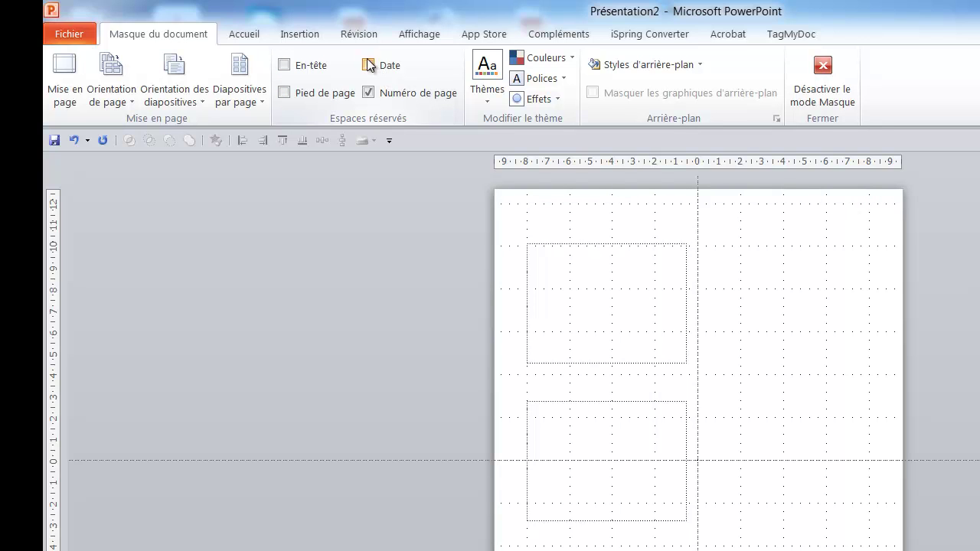
click(283, 65)
click(283, 93)
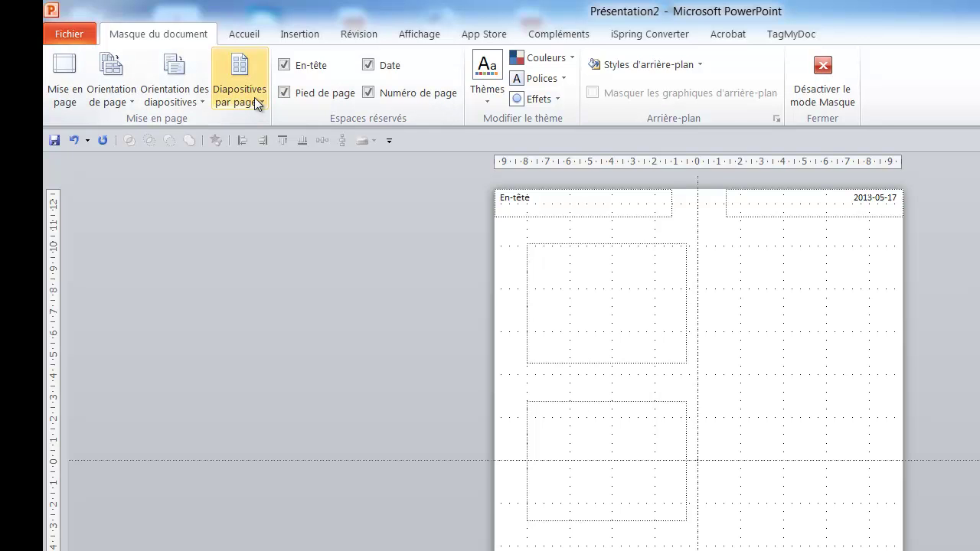
- Choose 6 diapositives in Diapositives par page for the handout layout
click(257, 105)
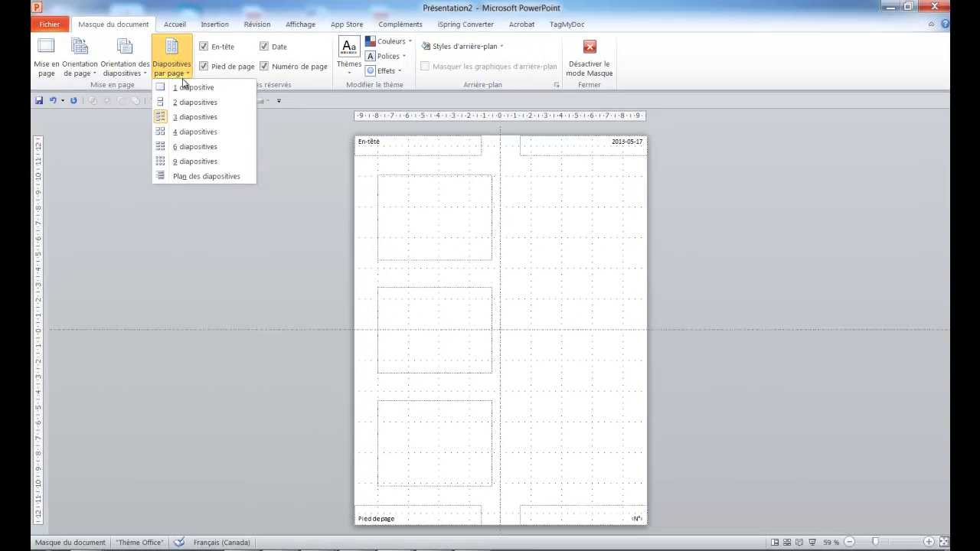
click(182, 148)
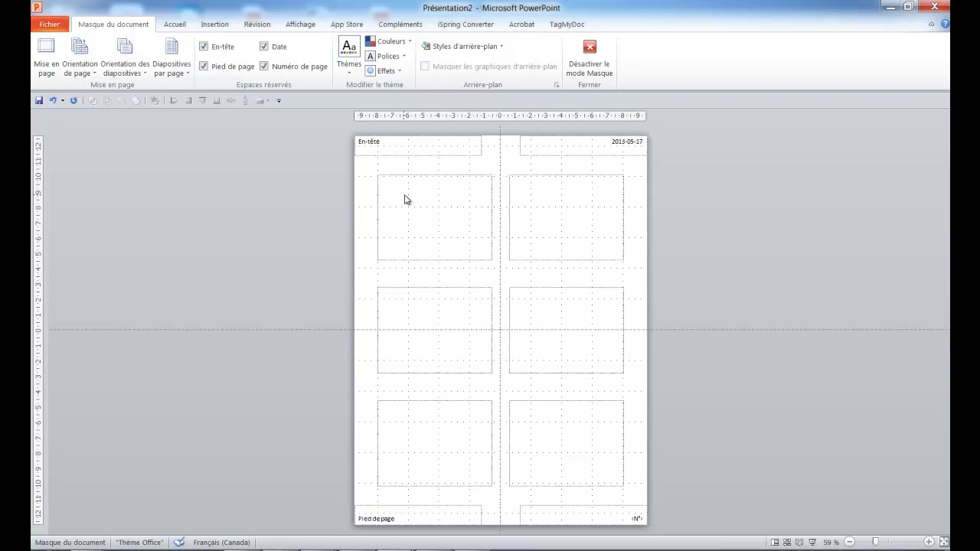
- Format the header, date, footer and page number placeholders in Arial Black, 14 pt
click(434, 157)
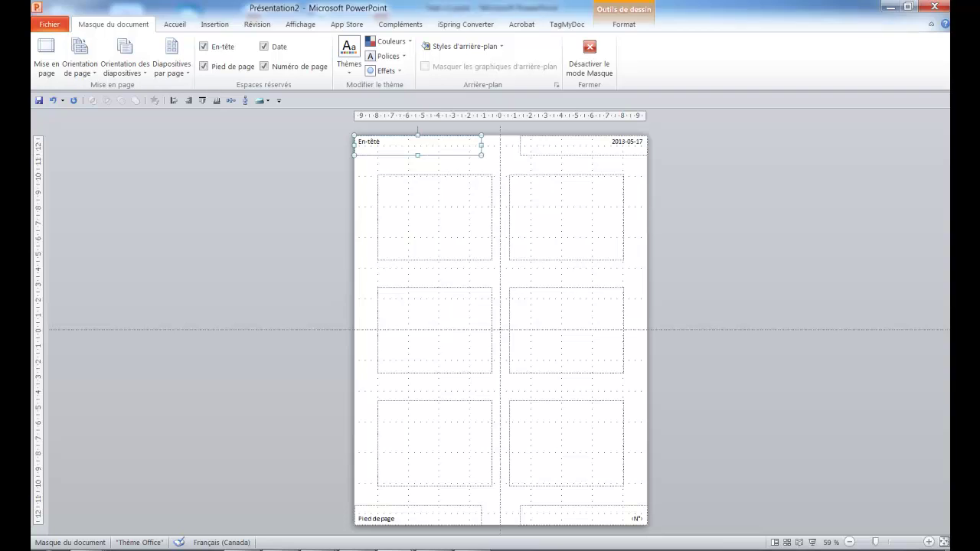
shift+click(529, 159)
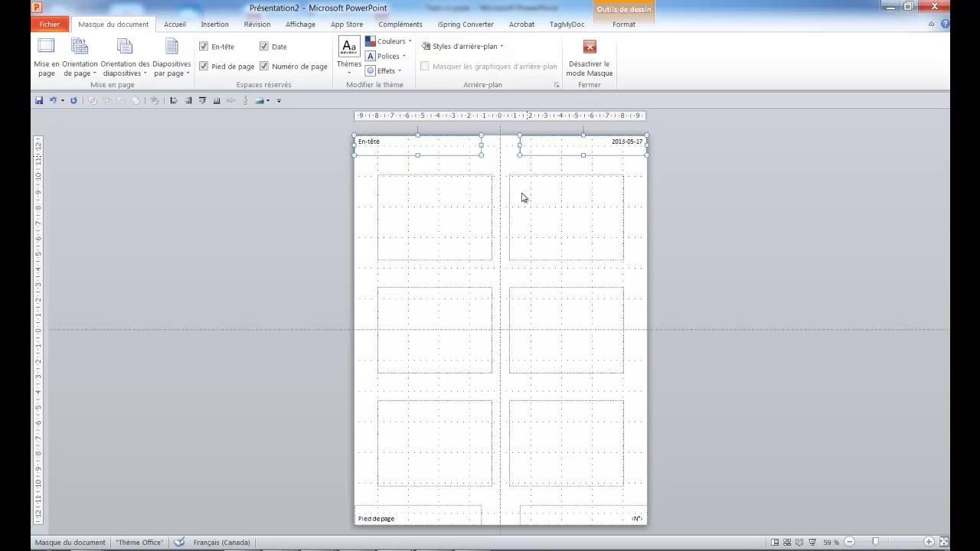
shift+click(475, 507)
shift+click(547, 508)
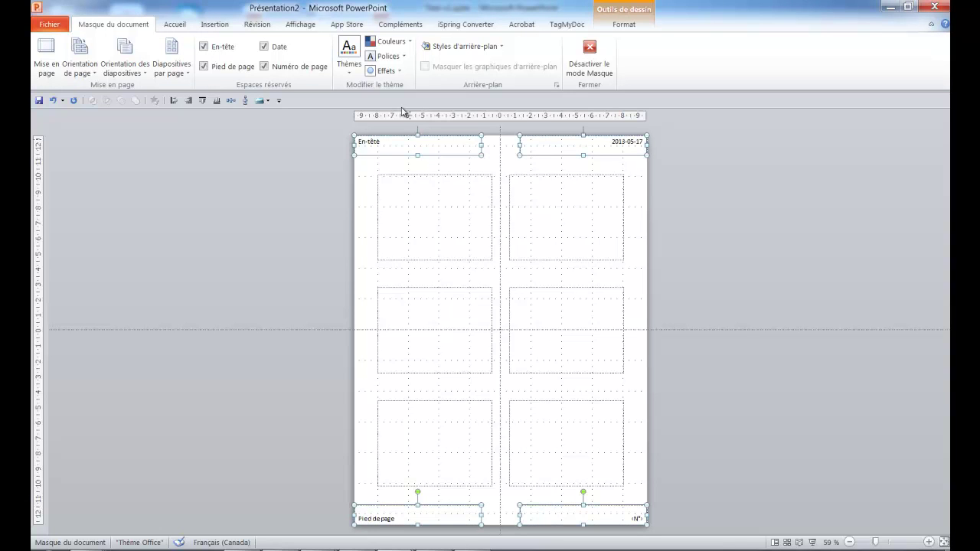
click(175, 29)
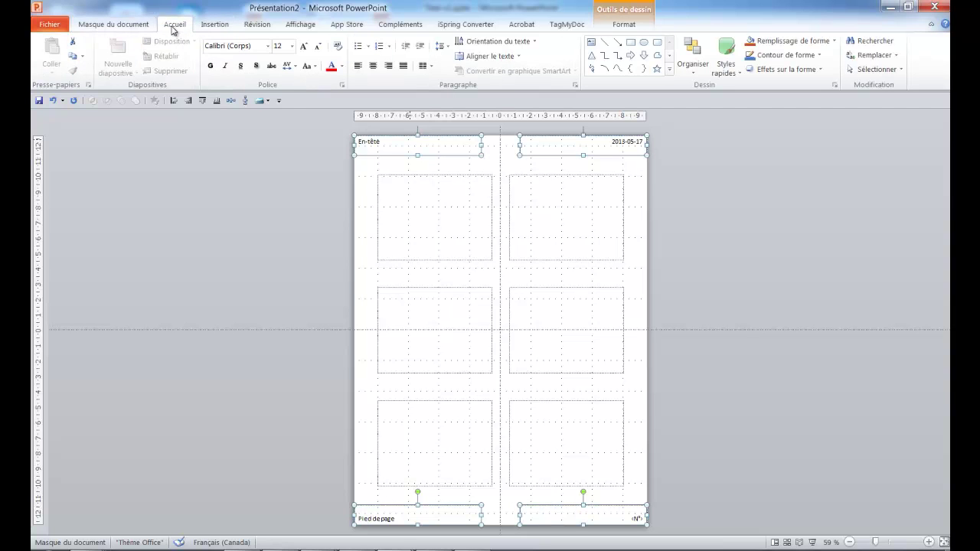
click(266, 47)
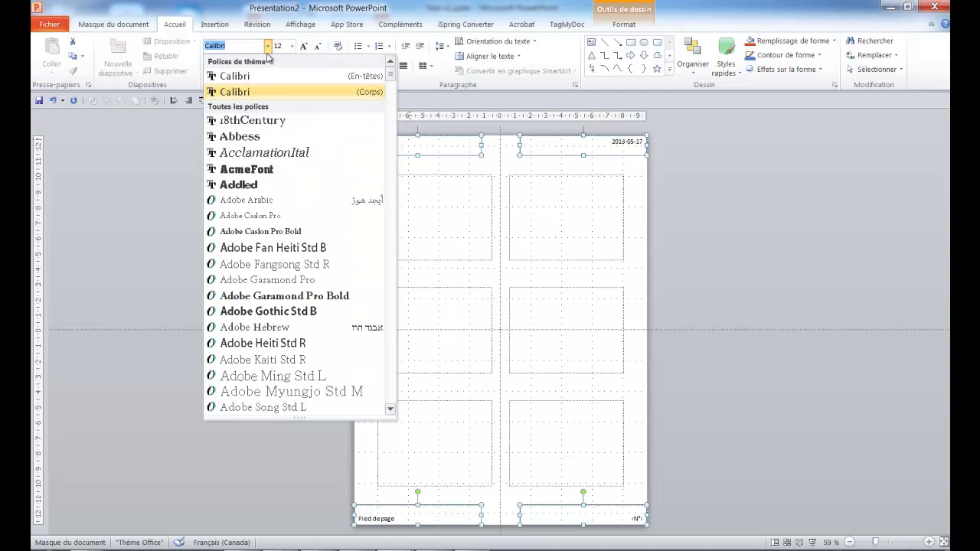
scroll(280, 222, down, 3)
scroll(268, 261, down, 1)
scroll(265, 276, down, 4)
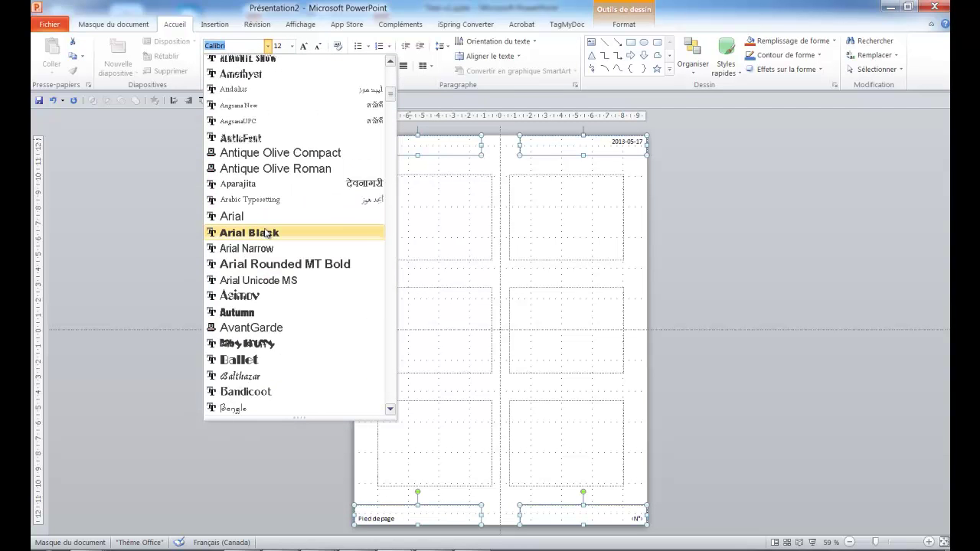
click(268, 233)
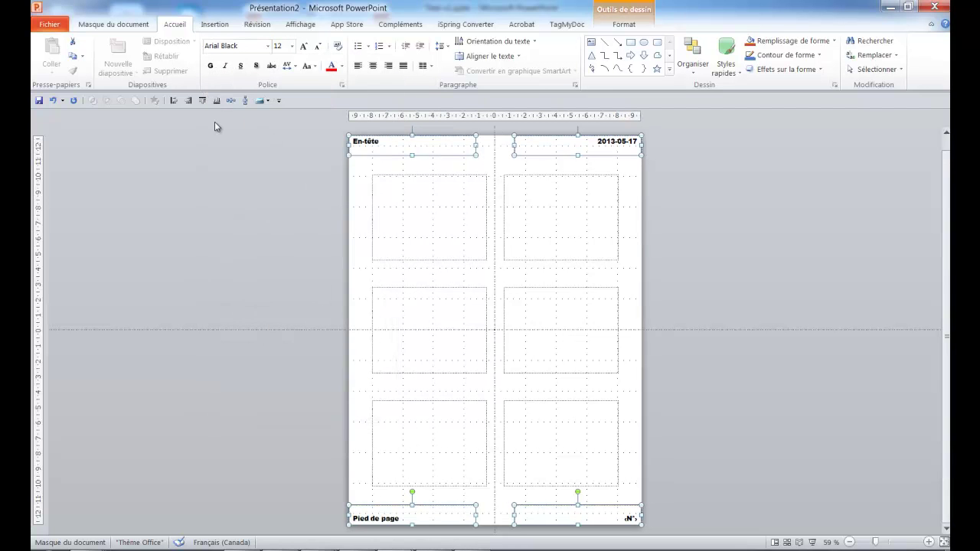
click(304, 47)
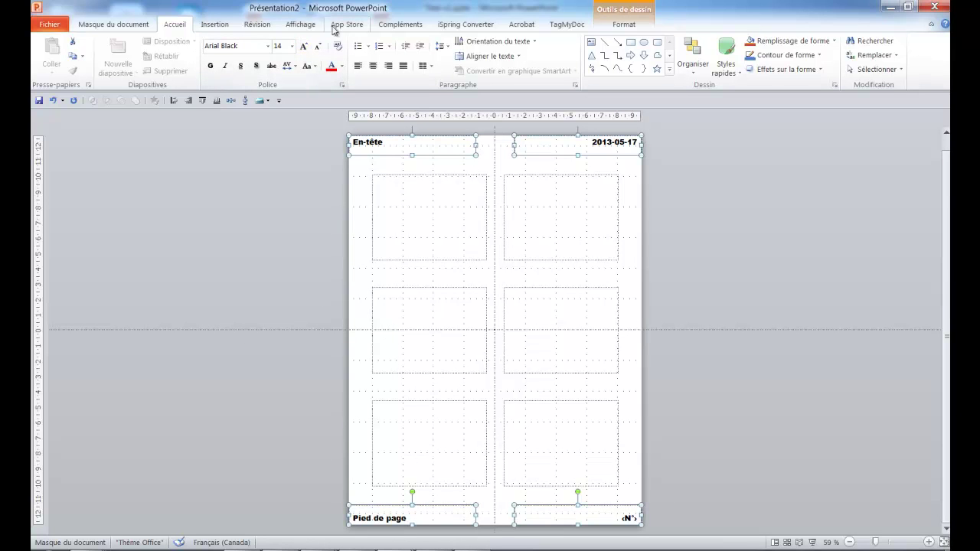
click(115, 24)
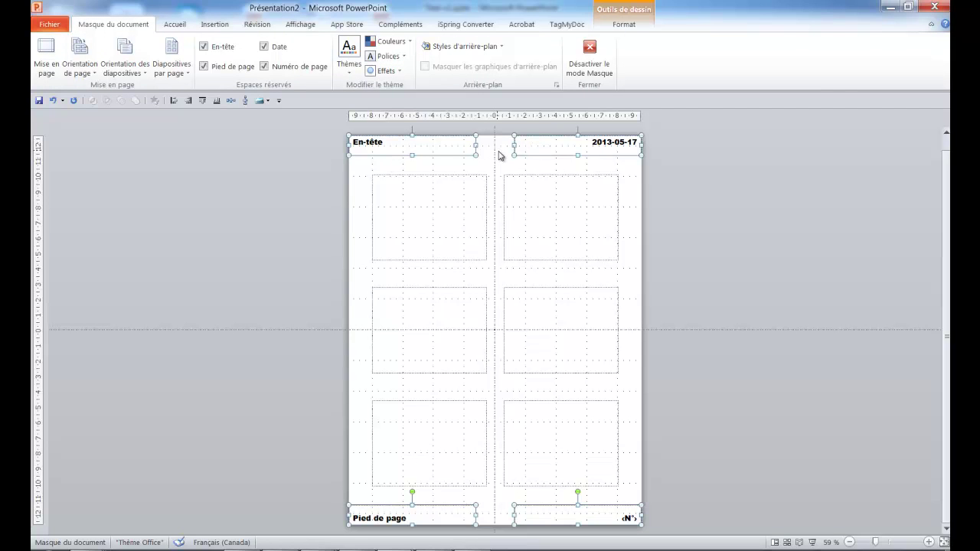
- Draw a rectangle across the page top and send it behind the header and date
click(358, 189)
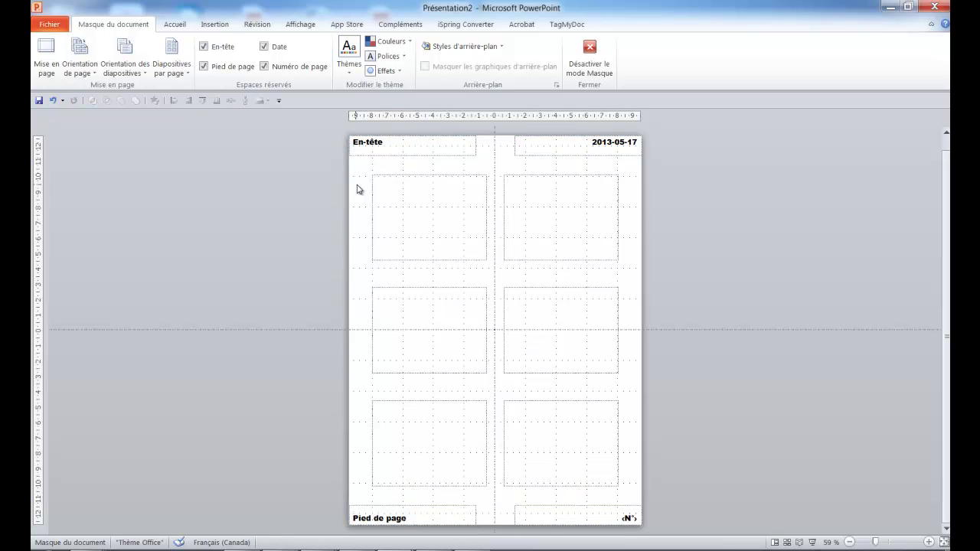
click(215, 24)
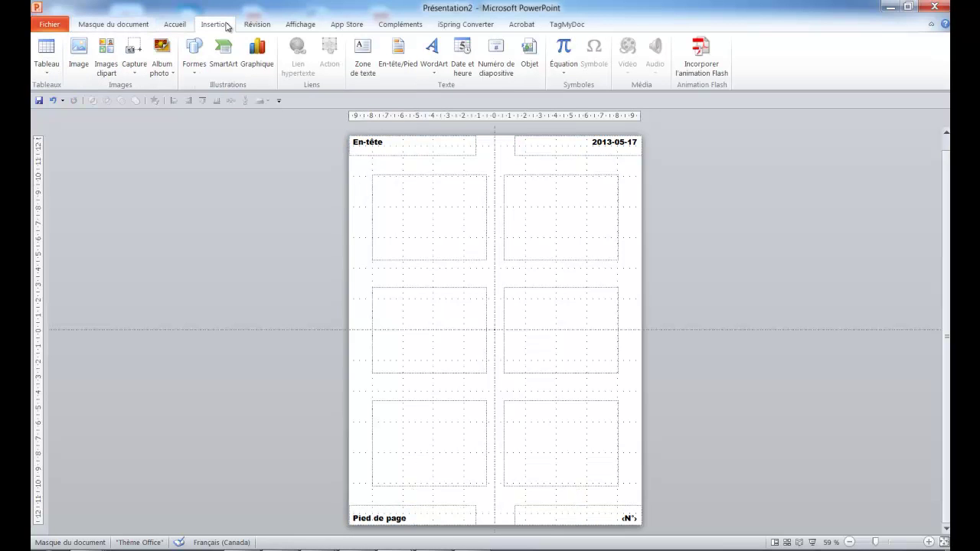
click(197, 69)
click(228, 99)
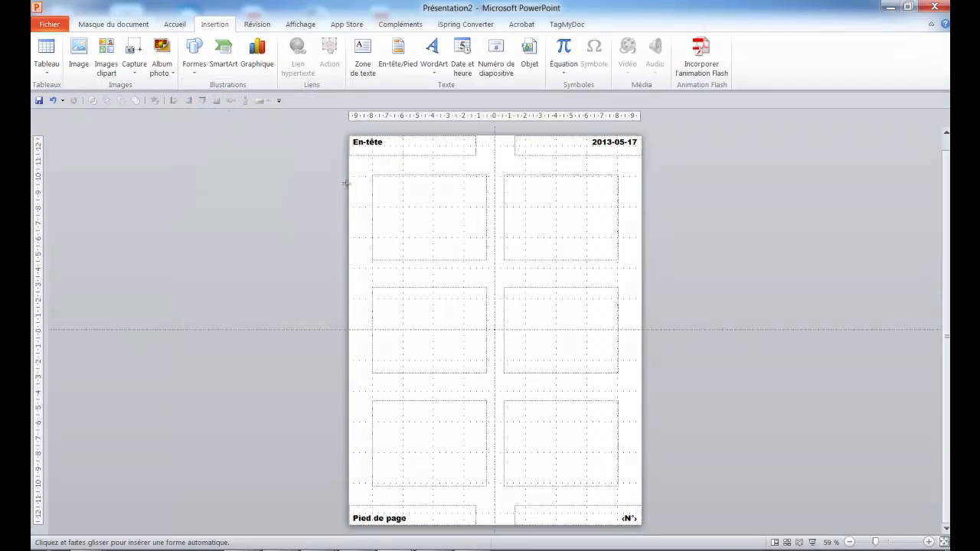
drag(348, 136, 641, 214)
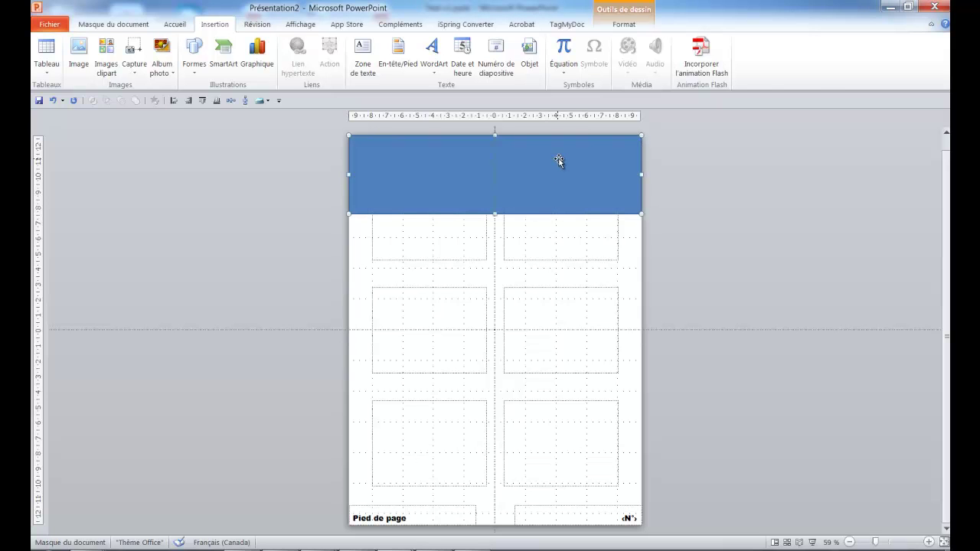
click(624, 24)
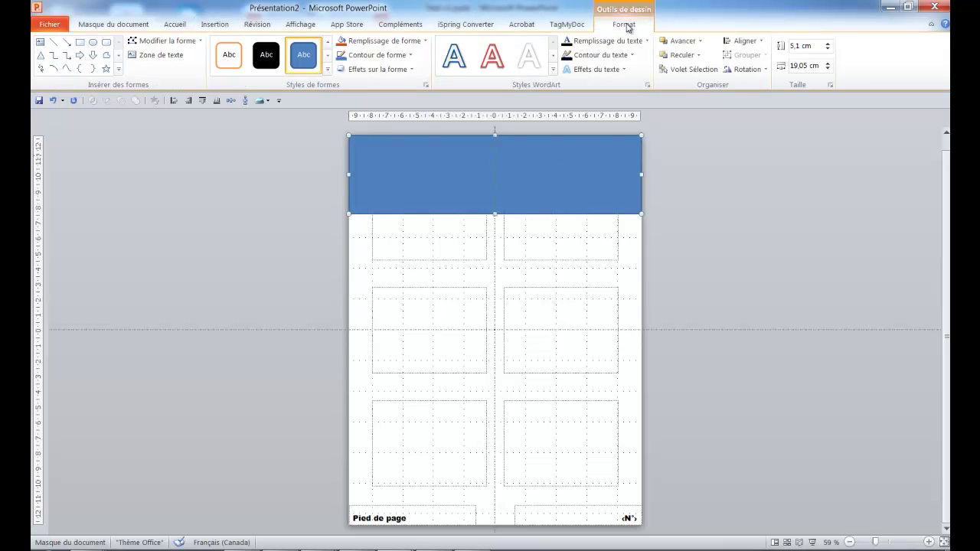
click(698, 55)
click(703, 86)
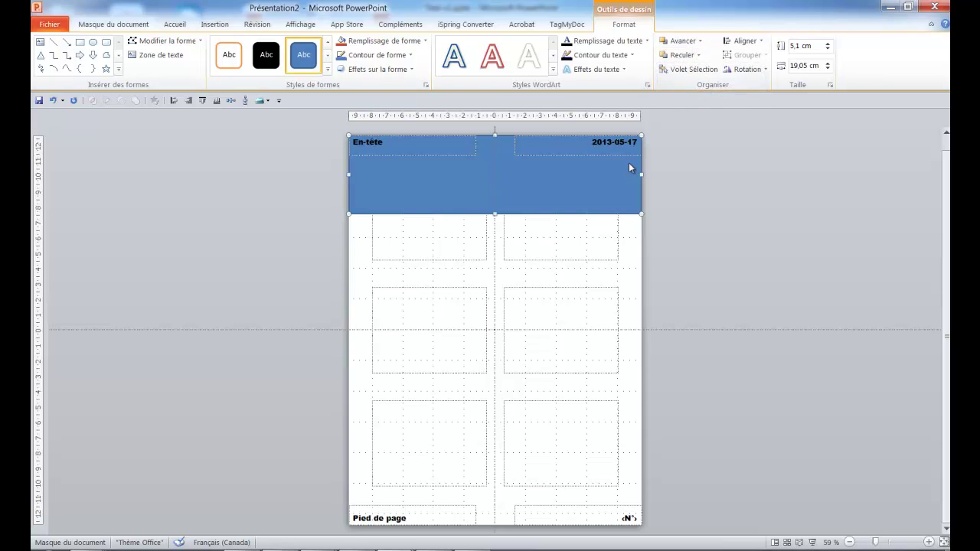
- Give the banner a gradient fill whose final stop is 100 % transparent
right_click(620, 200)
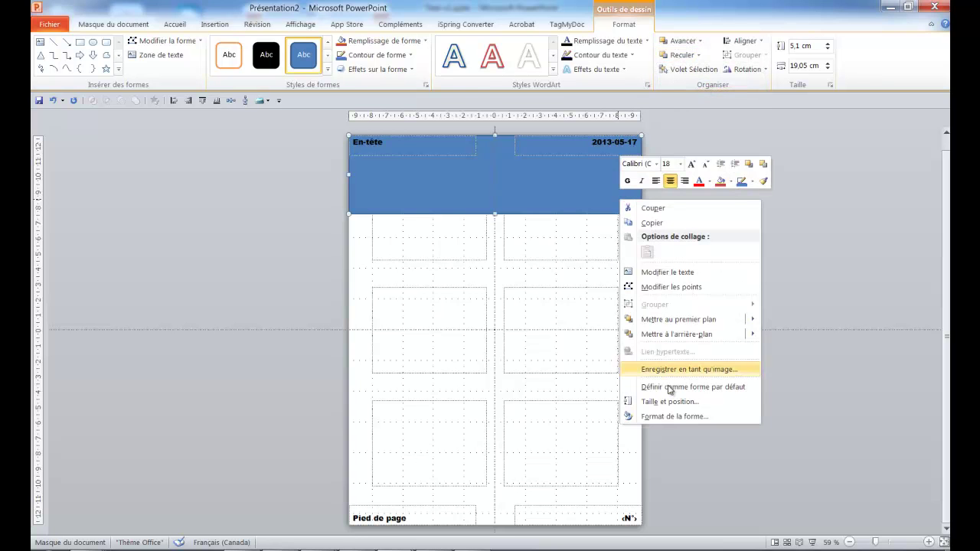
click(675, 418)
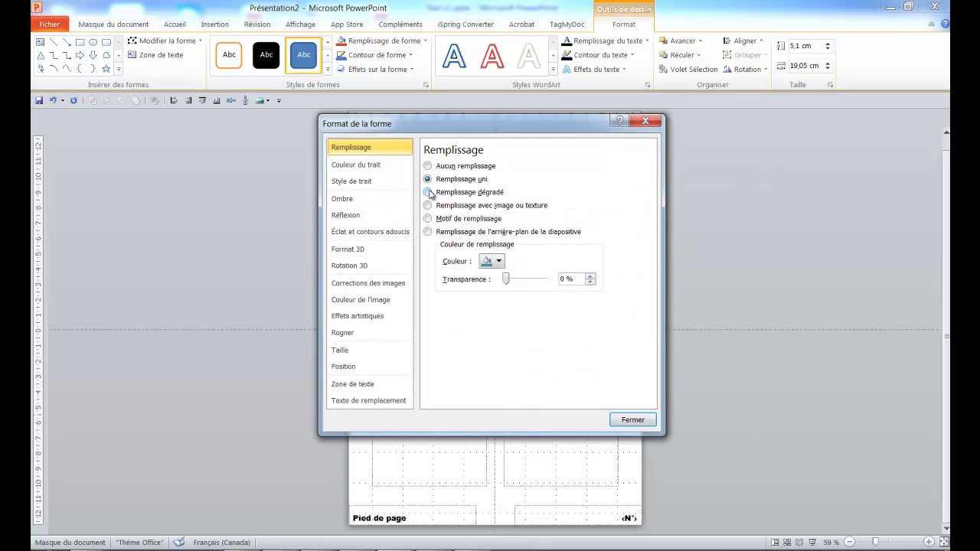
click(428, 192)
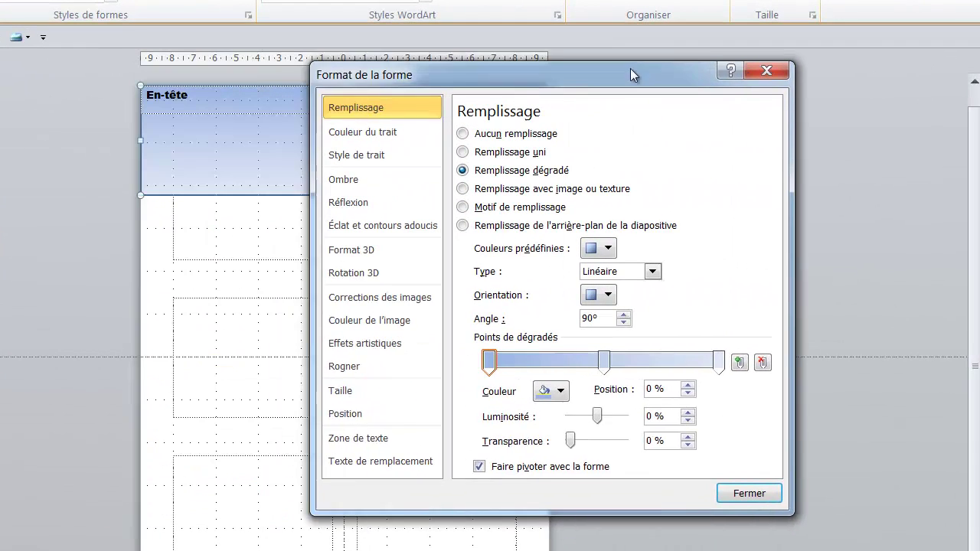
drag(630, 74, 856, 65)
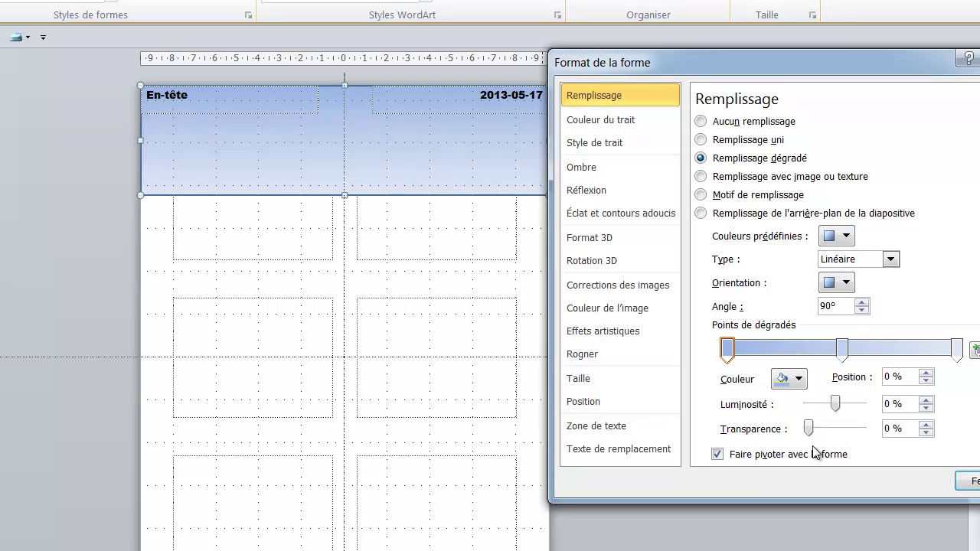
click(957, 350)
drag(808, 429, 864, 431)
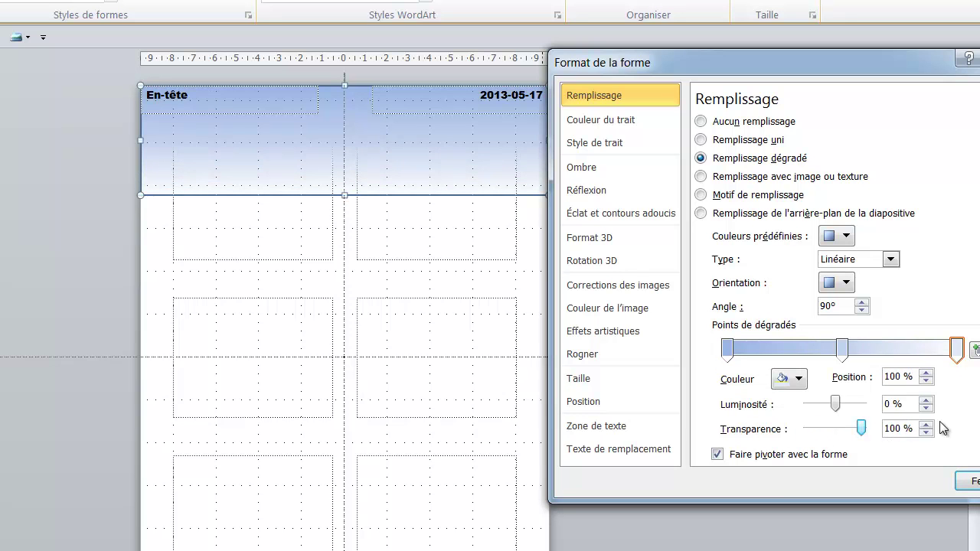
- Set the banner's outline to Aucun trait and close the formatting pane
click(621, 121)
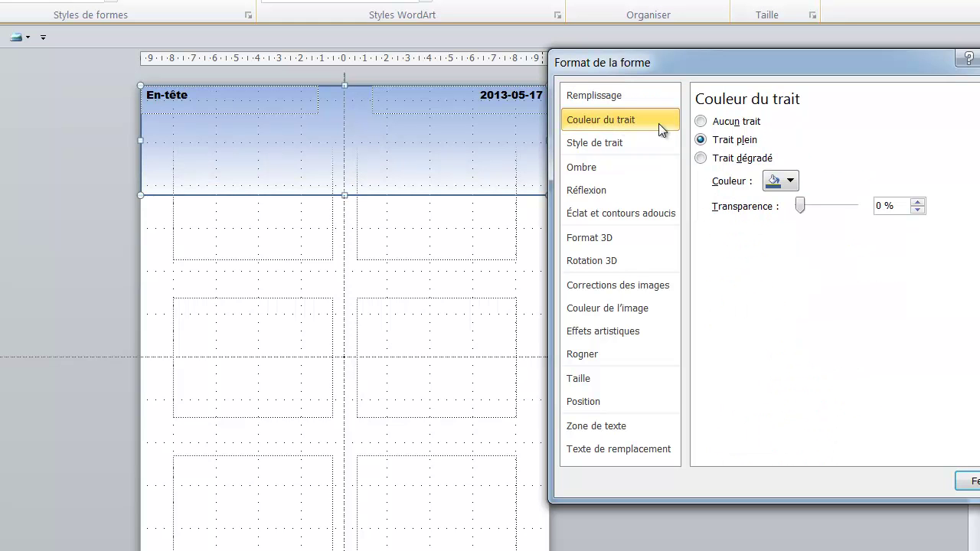
click(701, 122)
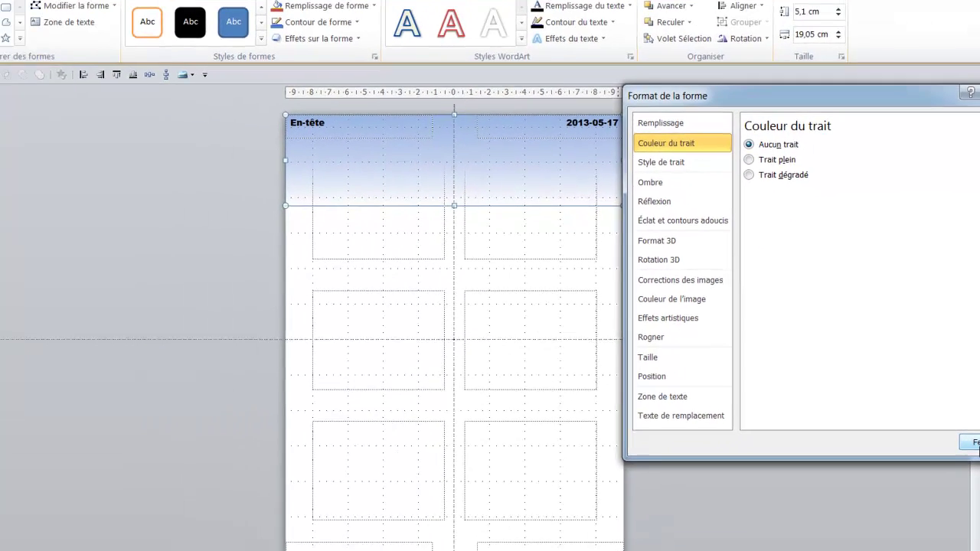
click(971, 429)
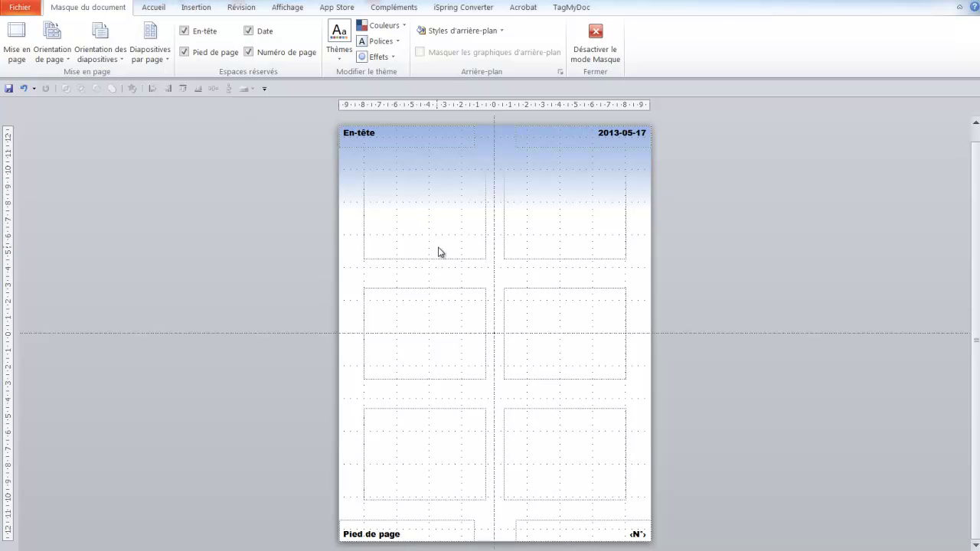
- Leave master view and choose the 6 diapositives horizontales print layout
click(592, 38)
click(20, 10)
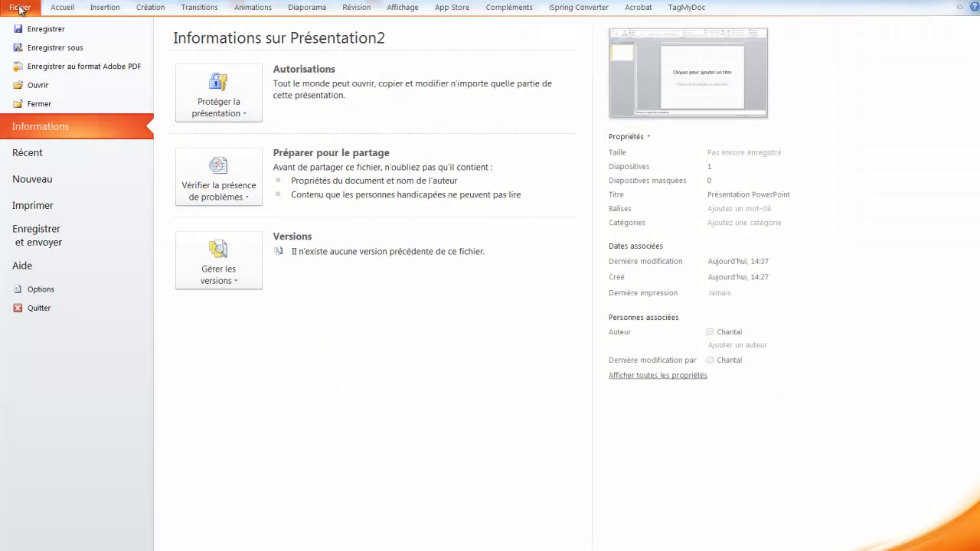
click(65, 208)
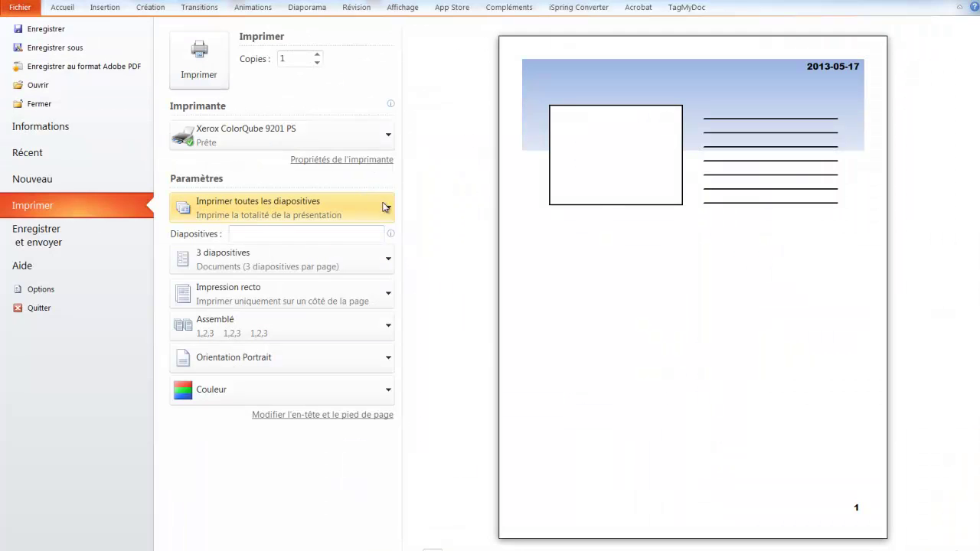
click(389, 258)
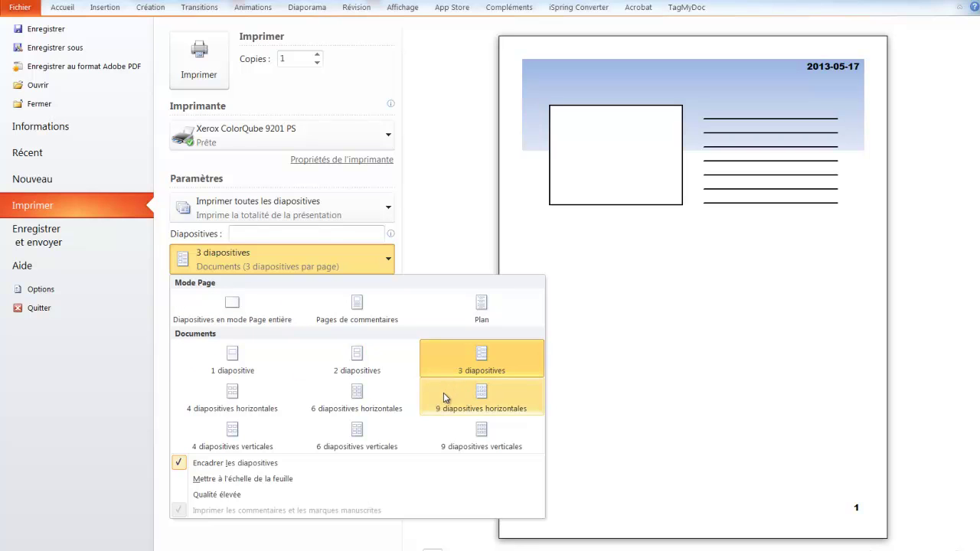
click(354, 399)
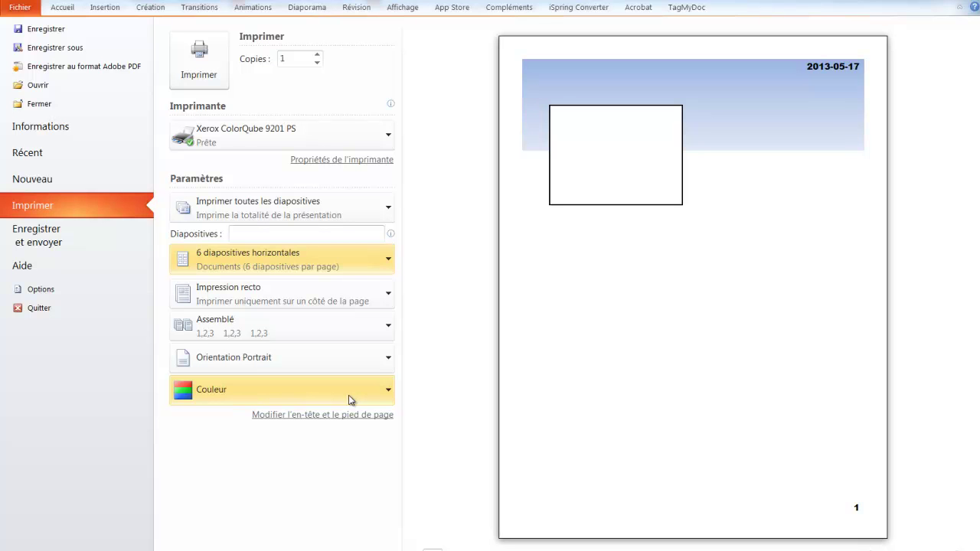
click(61, 5)
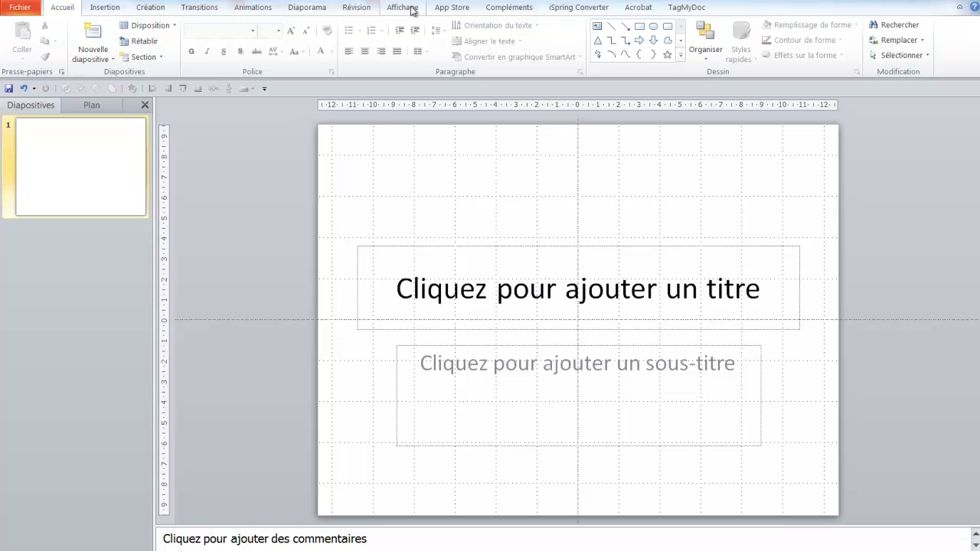
- Reopen the handout master and close it again
click(412, 10)
click(226, 35)
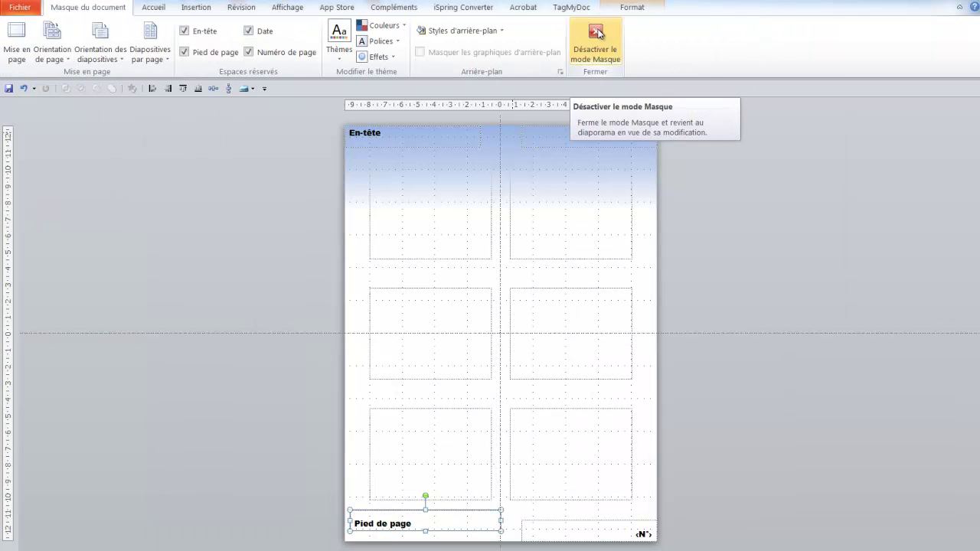
click(599, 33)
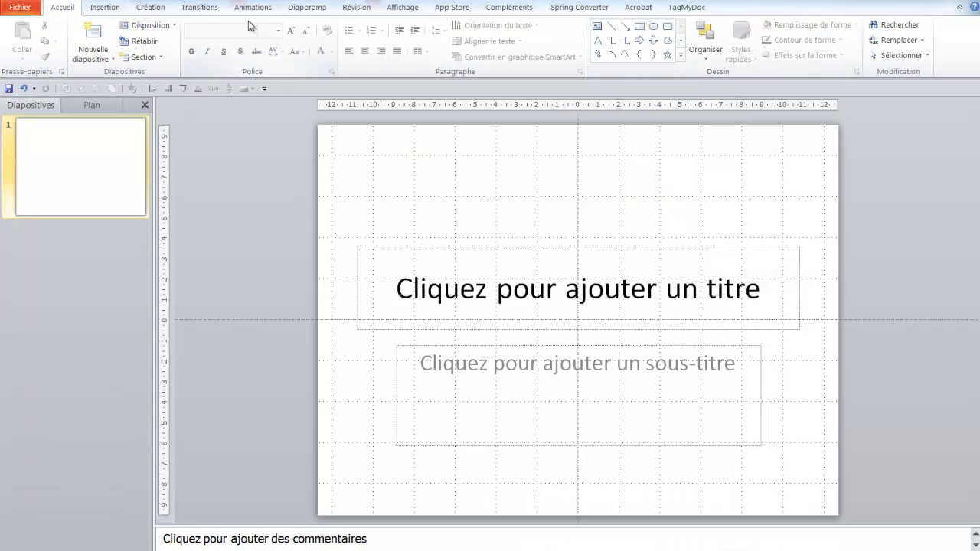
- For notes and handouts, set header 'Ma présentation' and footer 'Compagnie xyz', applied everywhere
click(94, 10)
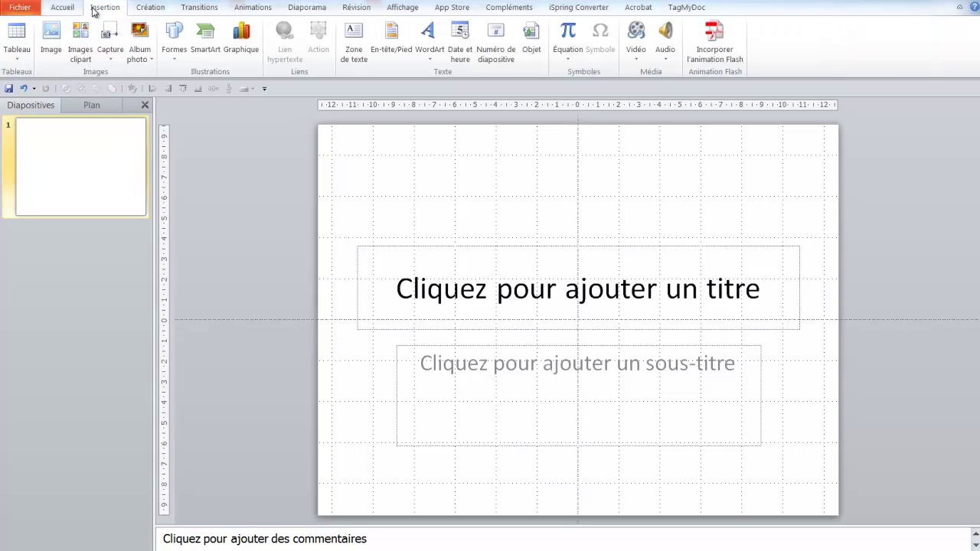
click(396, 54)
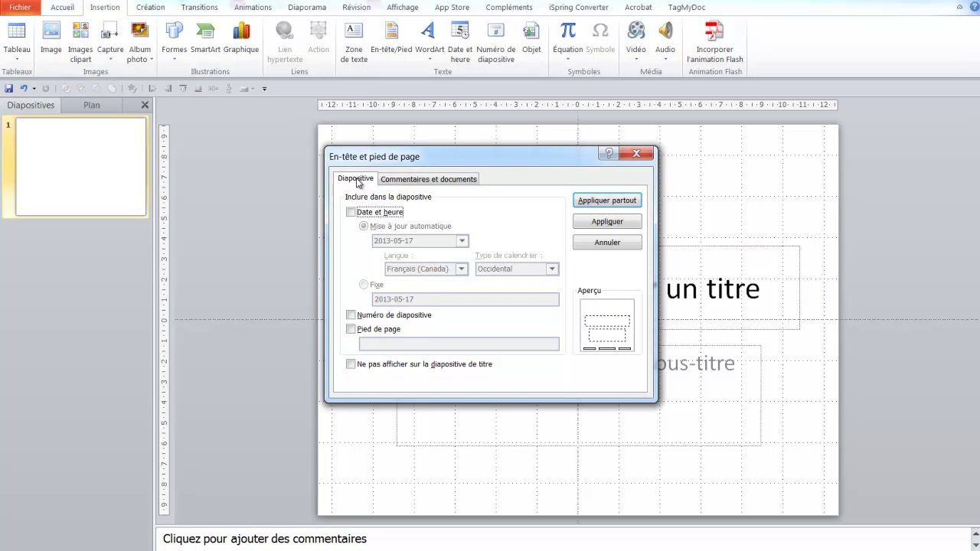
click(441, 184)
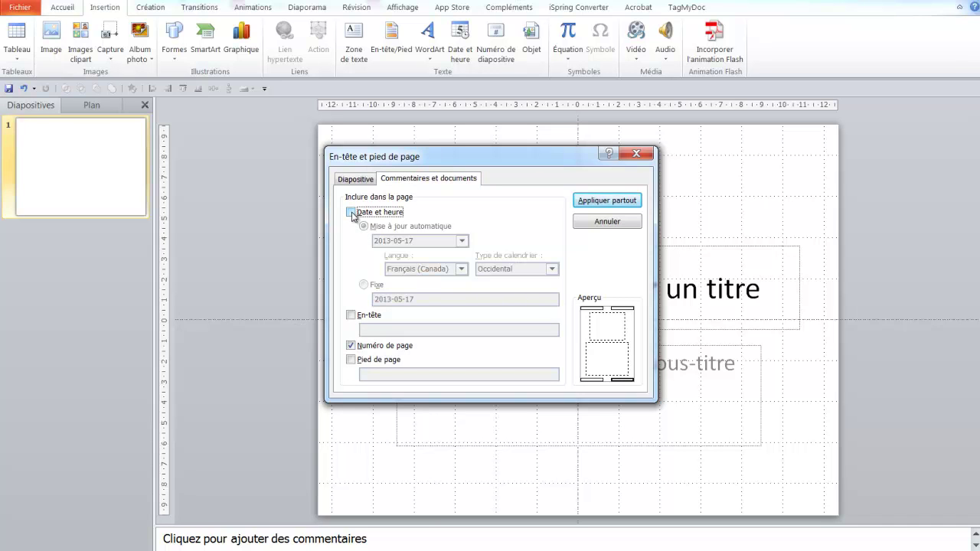
click(351, 315)
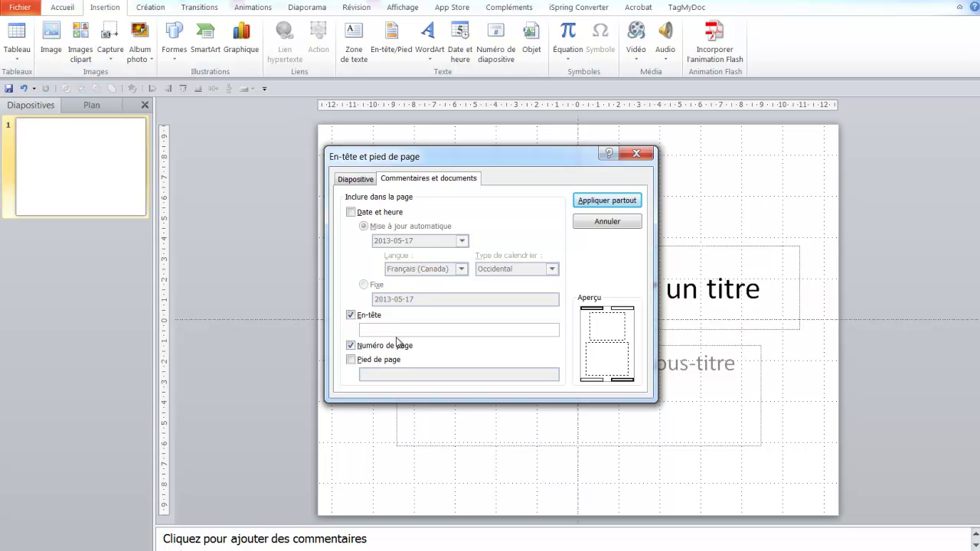
text(Ma présentation)
click(351, 360)
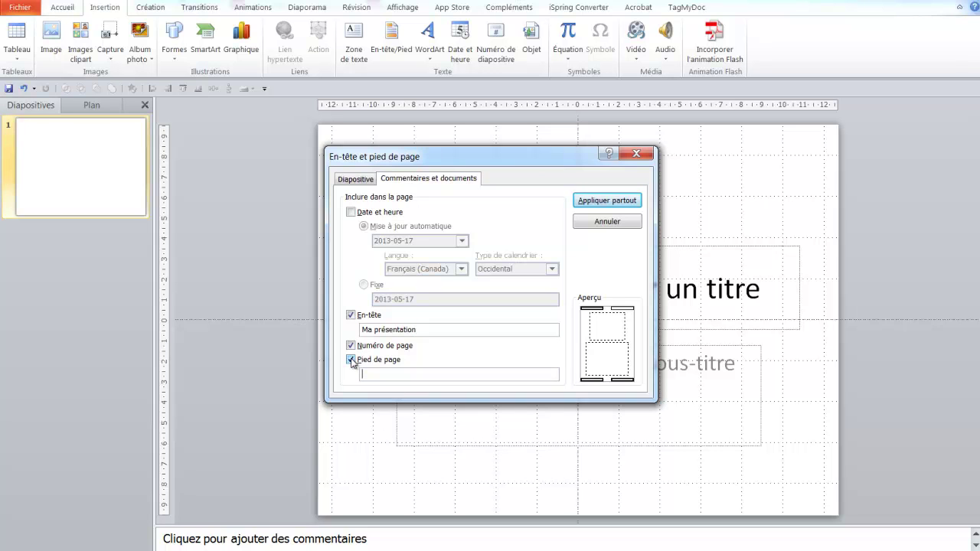
text(Compagnie )
text(xyz)
click(634, 203)
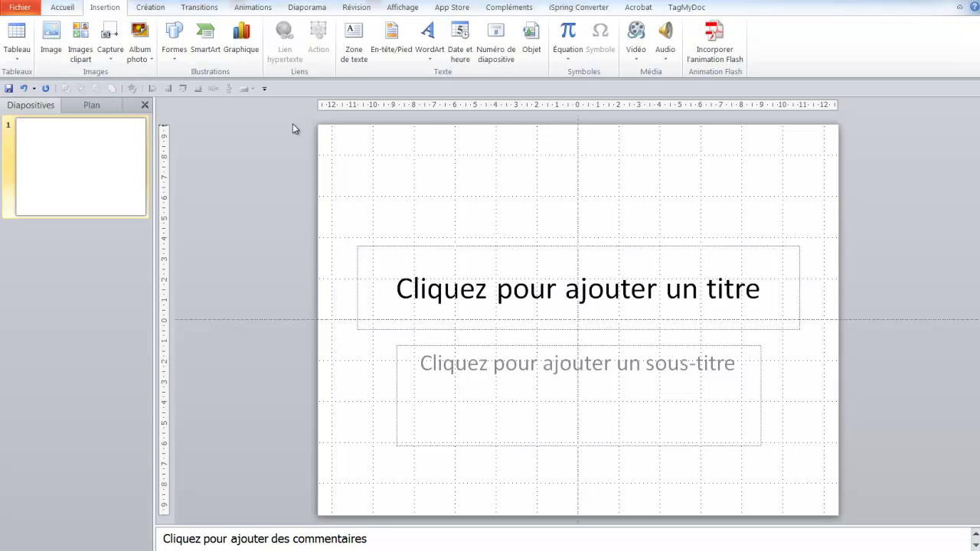
- Preview the handout print page, then switch to the other presentation's window
click(26, 11)
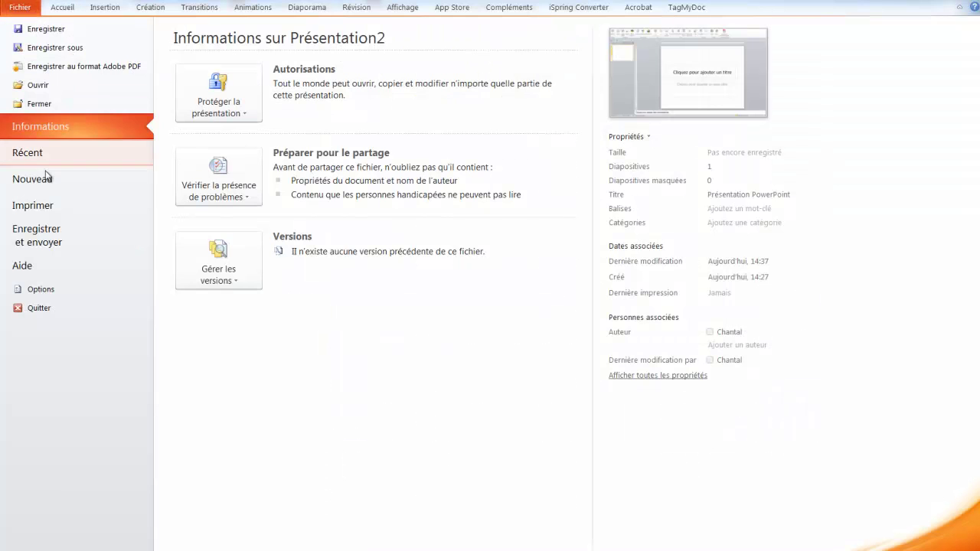
click(55, 211)
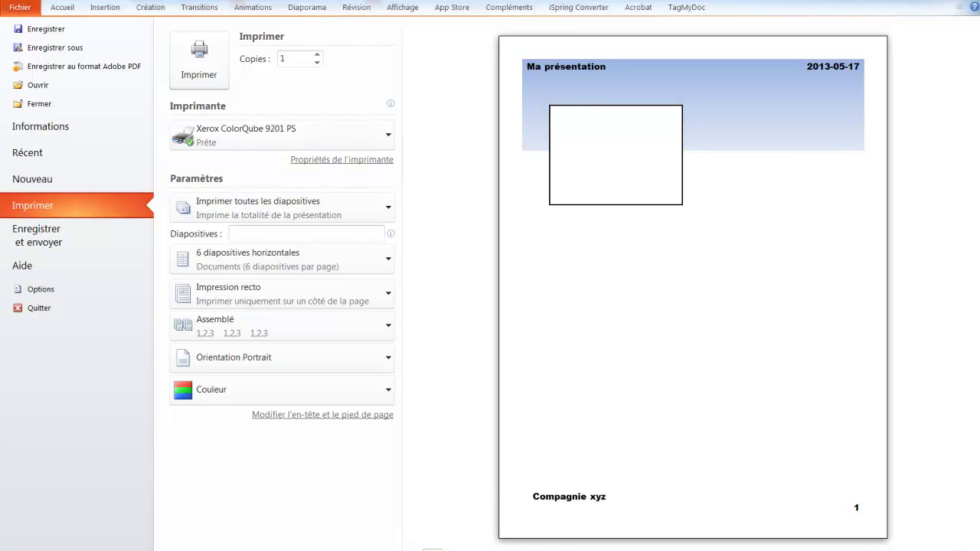
click(324, 531)
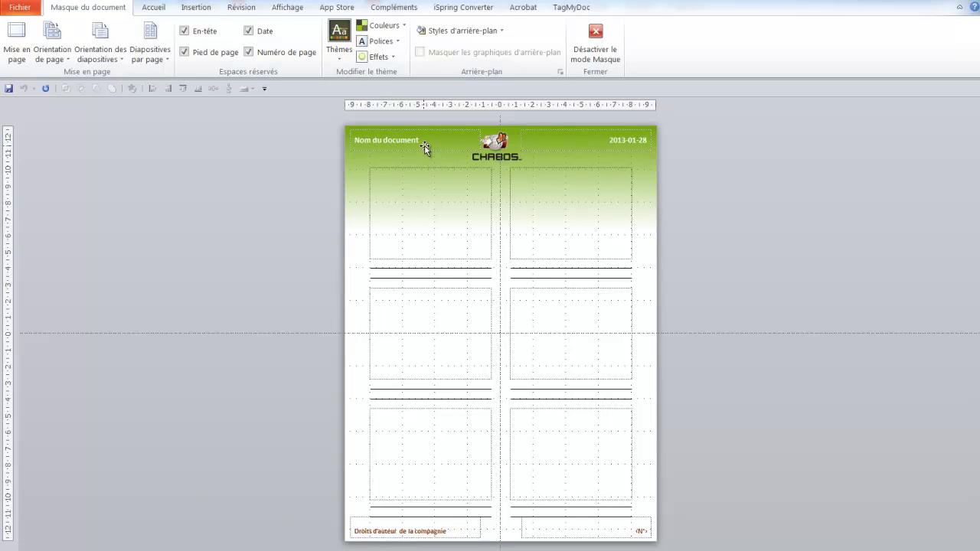
click(436, 268)
click(437, 279)
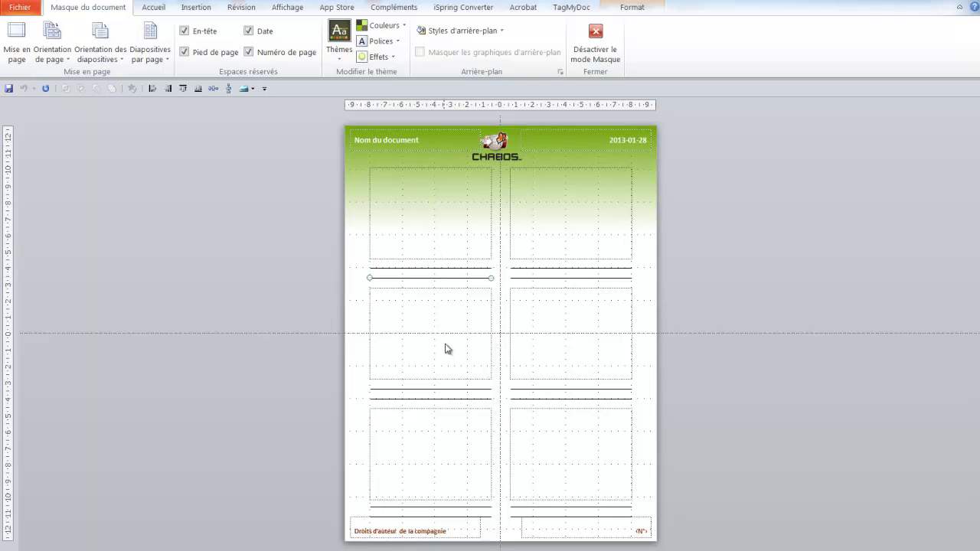
click(447, 389)
click(448, 399)
- In Fichier > Imprimer, choose the 6 diapositives horizontales handout layout
click(20, 8)
click(53, 205)
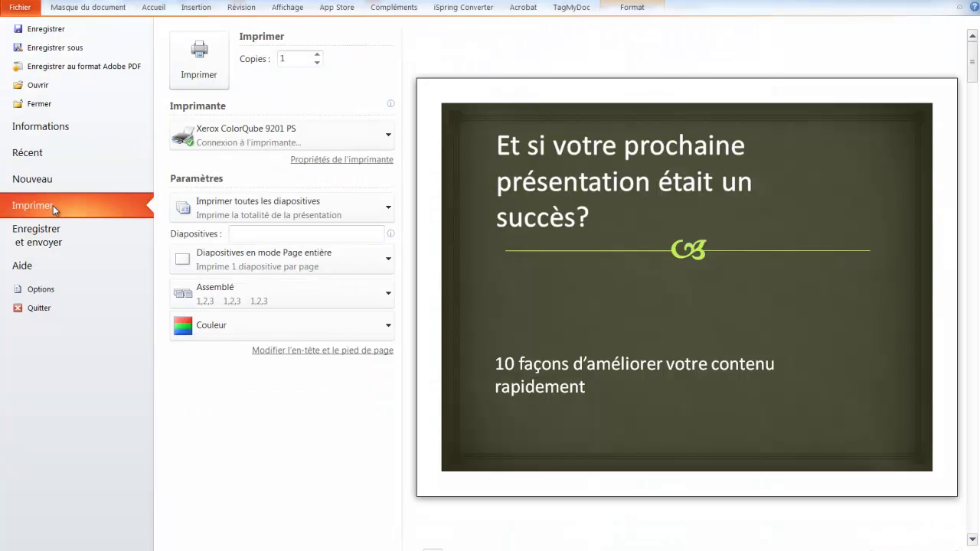
click(385, 263)
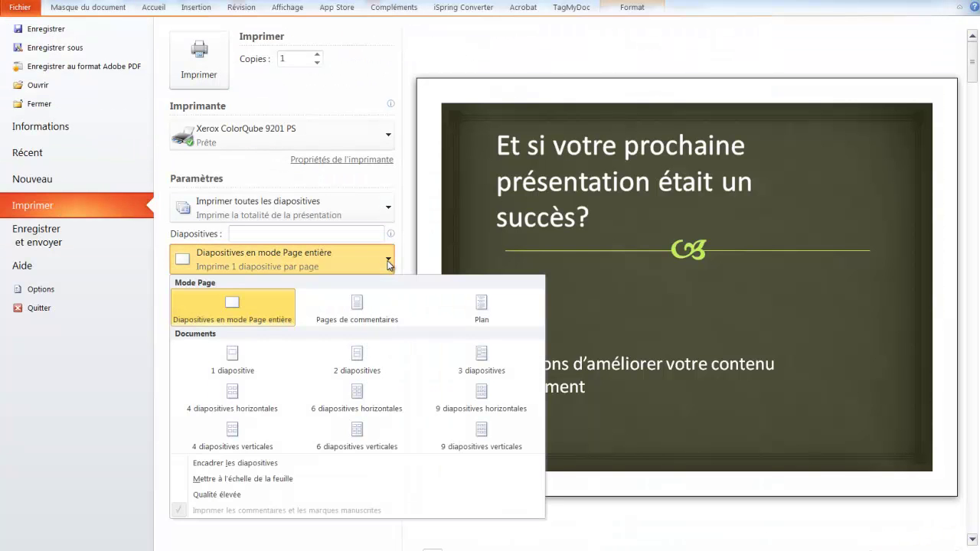
click(357, 400)
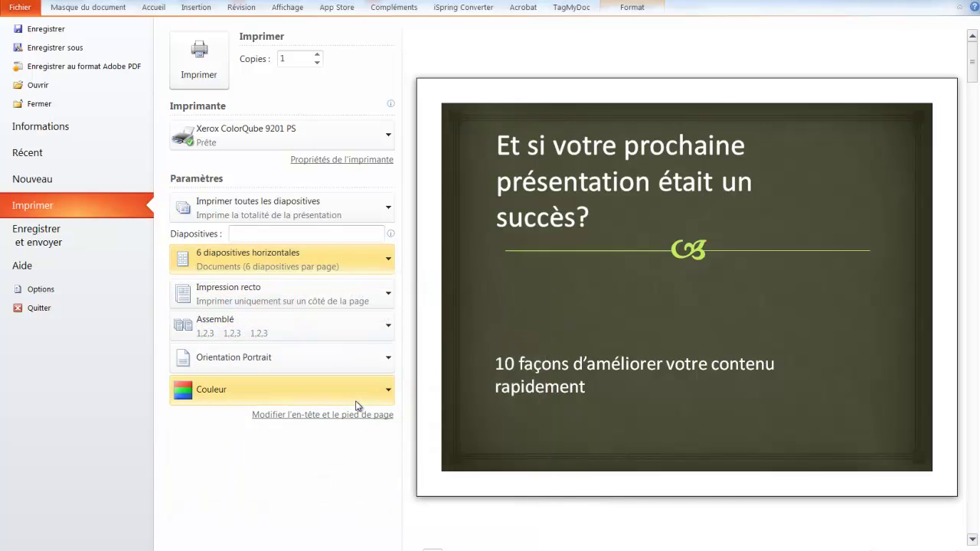